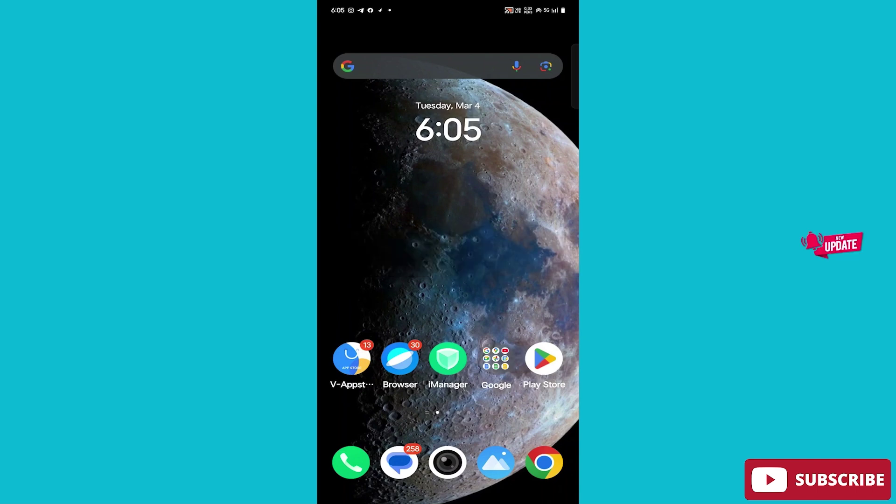
- Launch Google Maps from the Google apps folder on the home screen
left_click(495, 358)
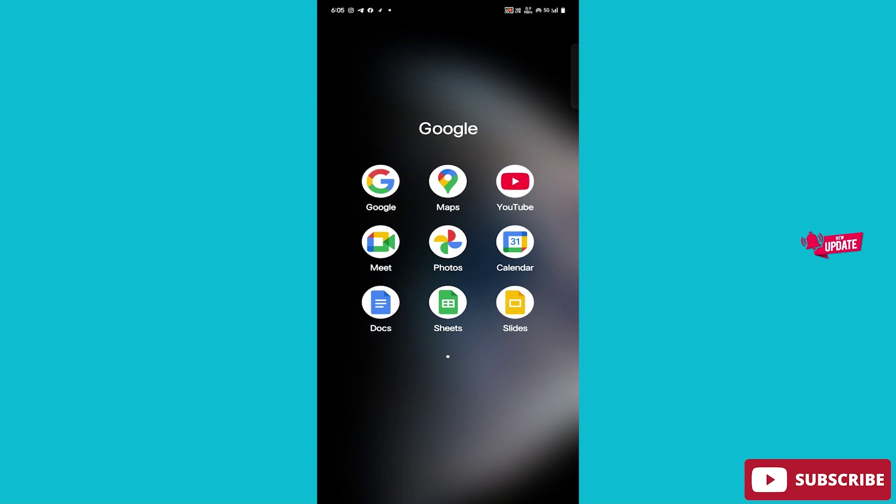
left_click(448, 182)
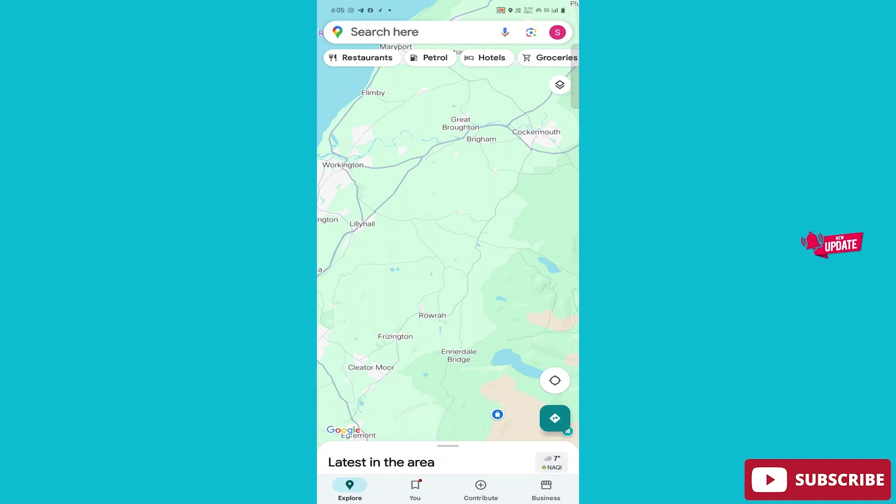
- Switch to the You tab showing Travel, Travel plans, Favourites and Labelled lists
left_click(415, 491)
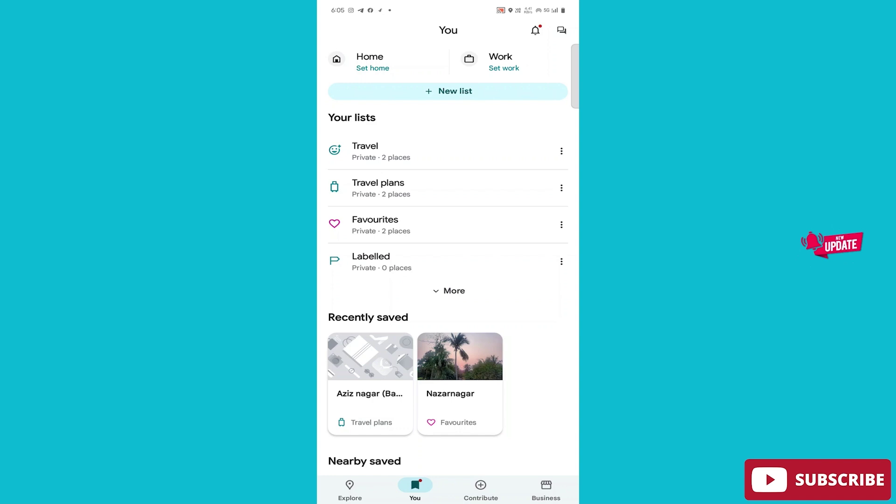
- Delete the Travel list via its options menu and confirm the deletion
left_click(561, 151)
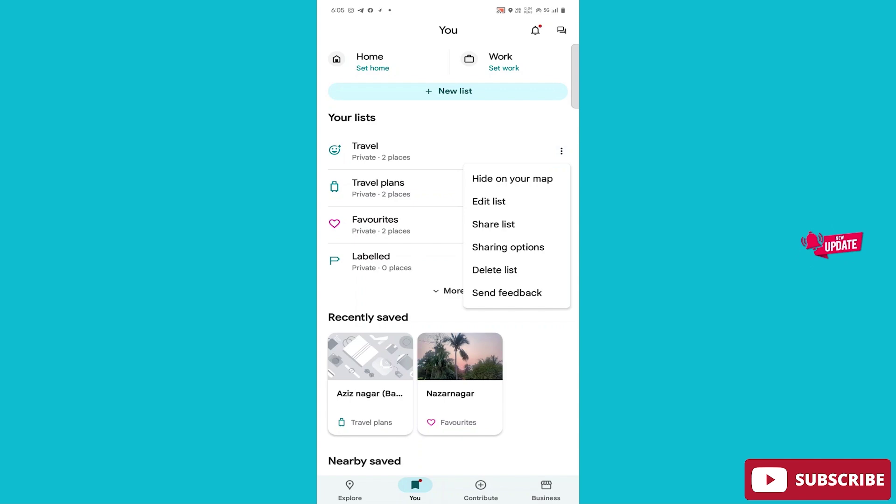
left_click(495, 269)
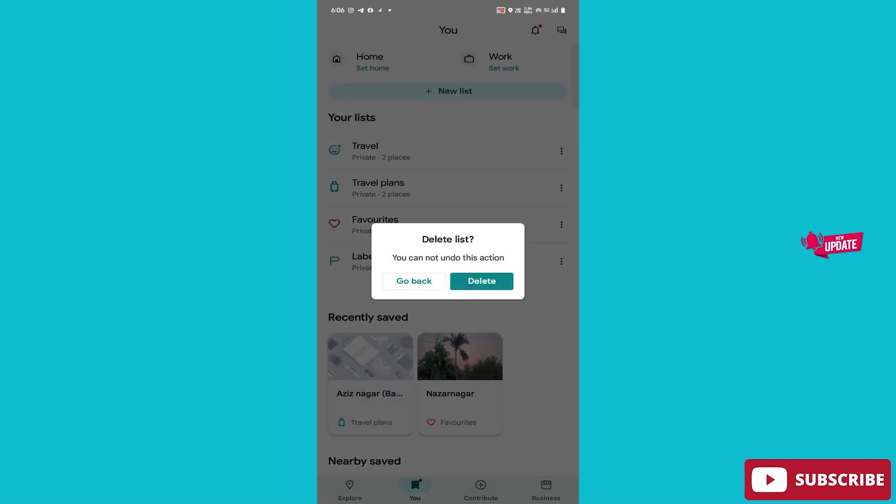
left_click(482, 280)
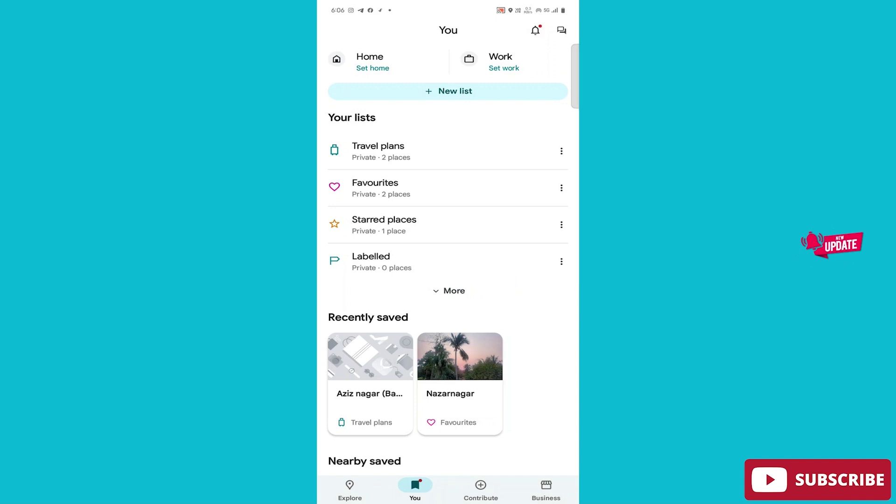
left_click(561, 151)
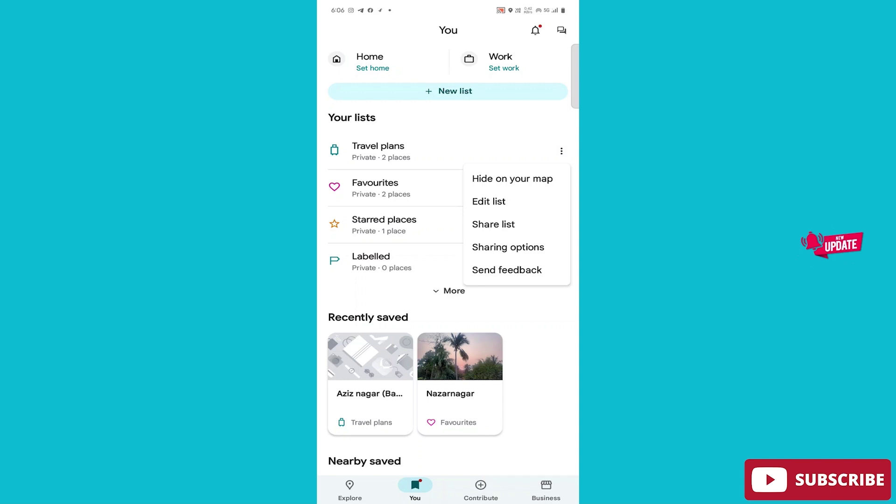
left_click(532, 328)
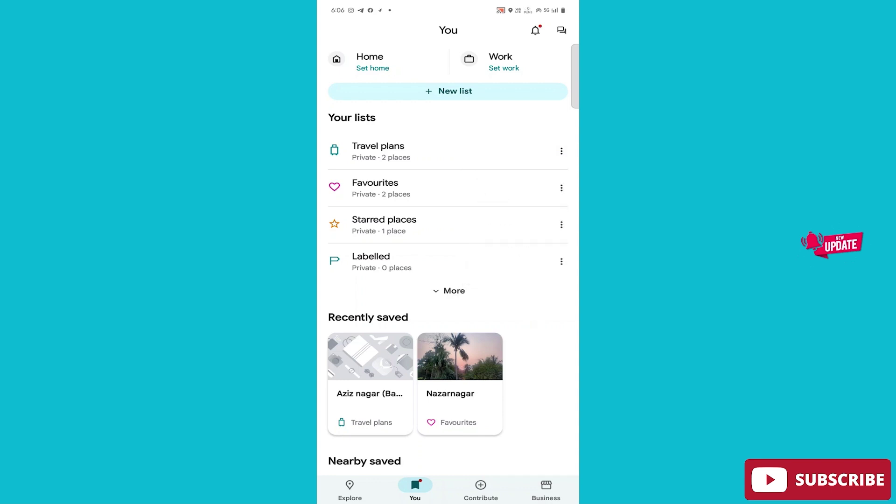